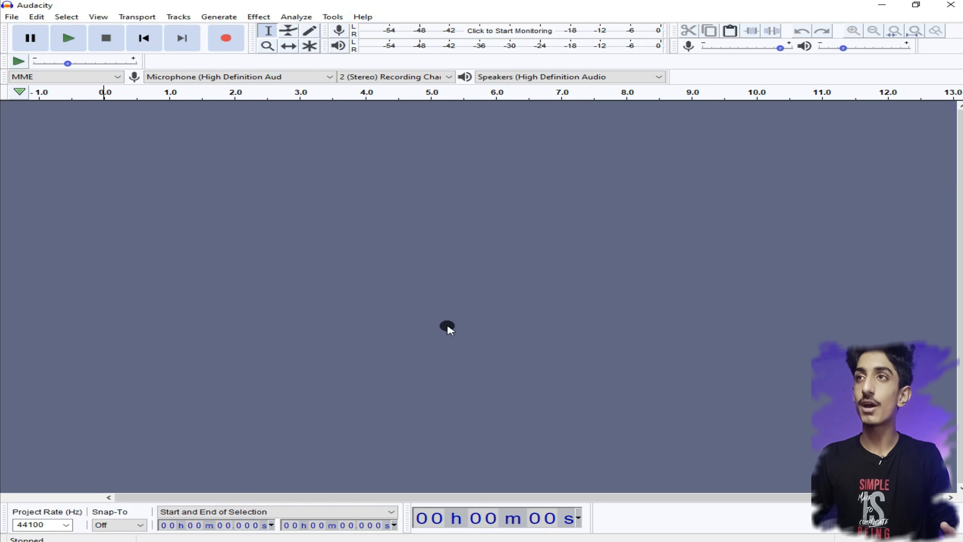
# - Import the Surah Mulk F (enhanced) audio file from the desktop into Audacity and maximize the project window
pyautogui.moveTo(462, 6); pyautogui.dragTo(380, 380)
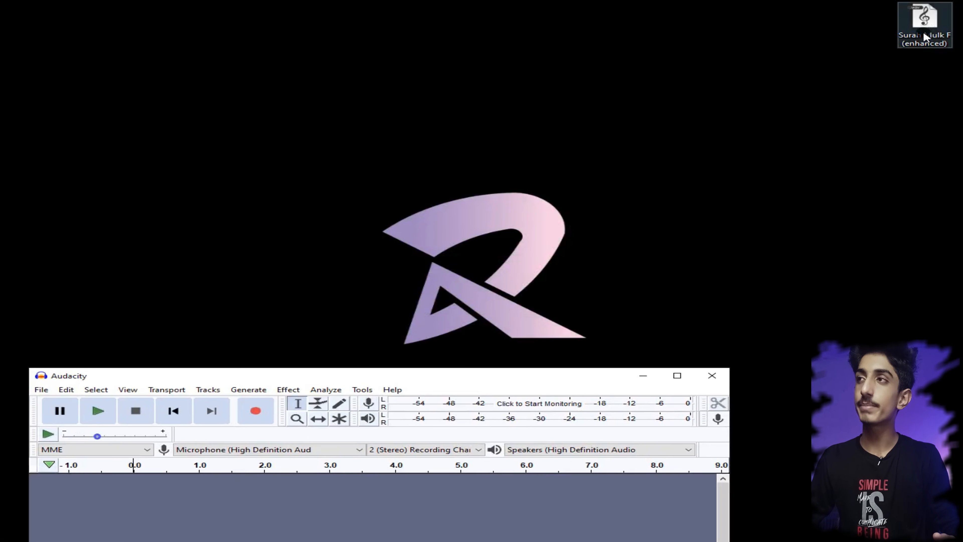
pyautogui.moveTo(935, 30); pyautogui.dragTo(306, 508)
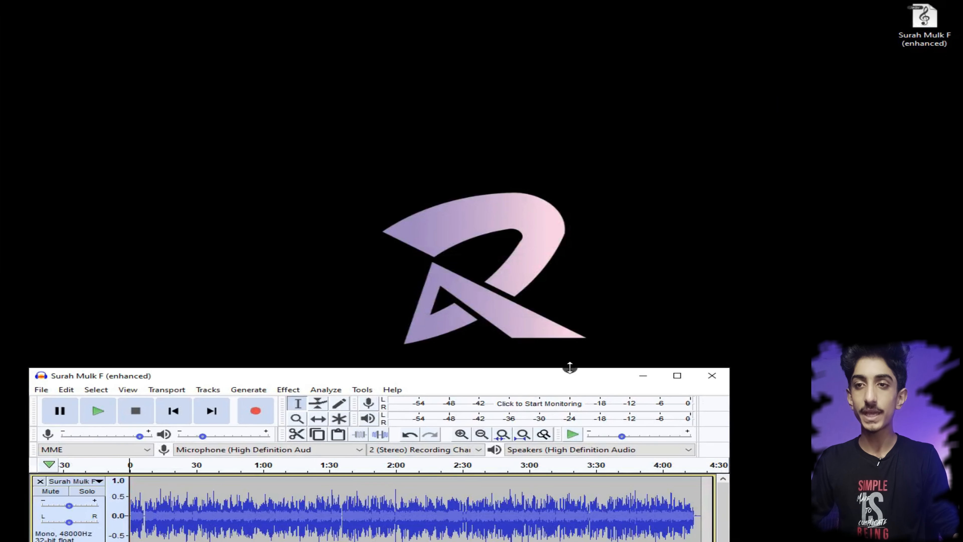
pyautogui.moveTo(566, 374); pyautogui.dragTo(638, 253)
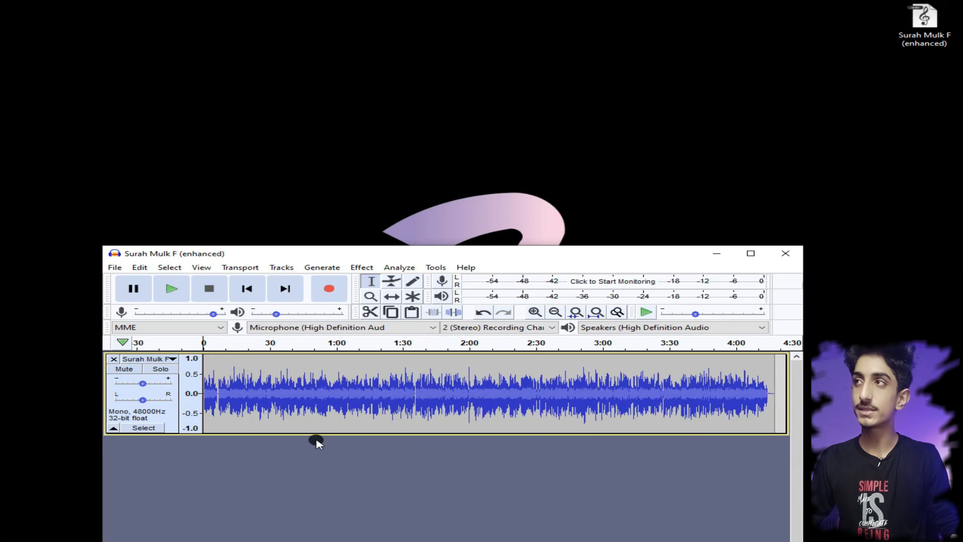
pyautogui.moveTo(474, 255); pyautogui.dragTo(467, 4)
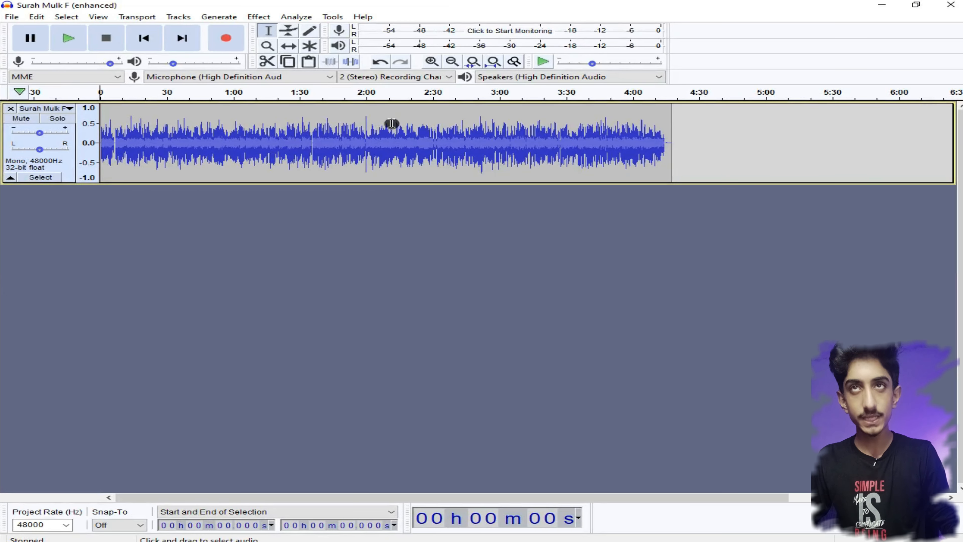
pyautogui.click(259, 17)
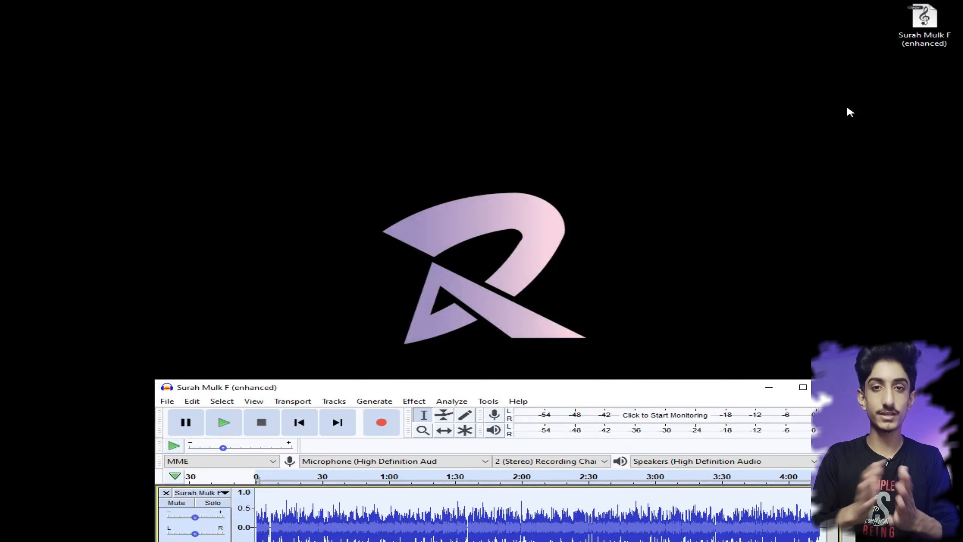
# - Listen to the original Surah Mulk F (enhanced) file in the media player at about 1:16 and 2:27, and return to the maximized Audacity project
pyautogui.doubleClick(929, 20)
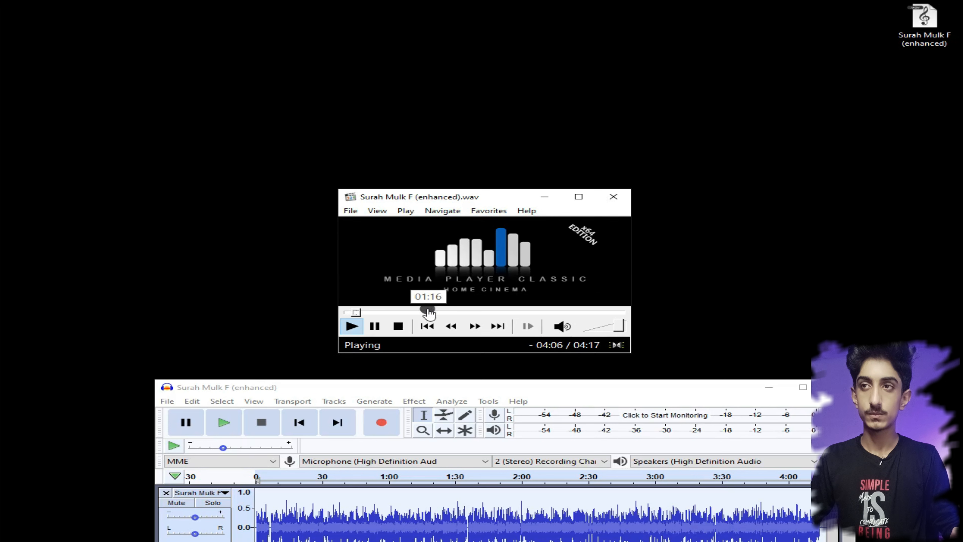
pyautogui.click(428, 312)
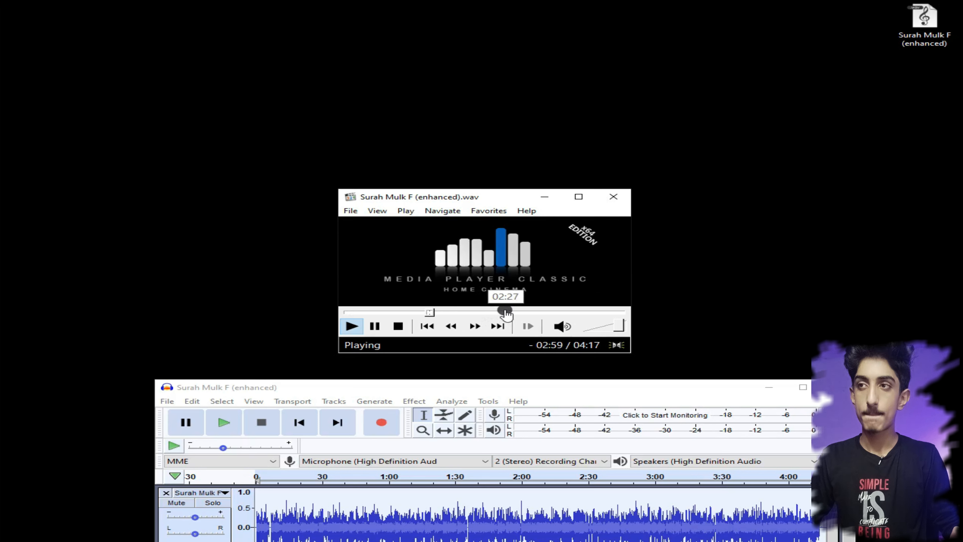
pyautogui.click(507, 312)
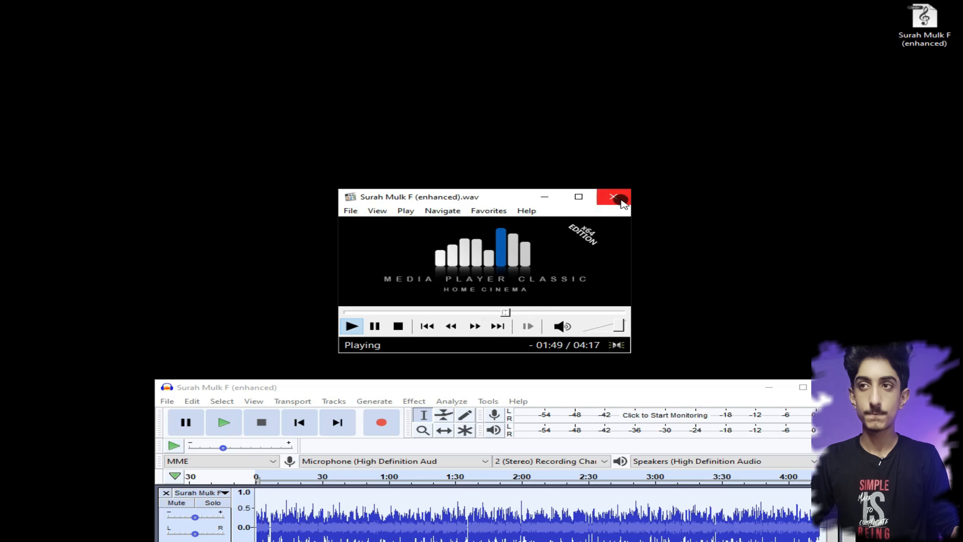
pyautogui.click(622, 201)
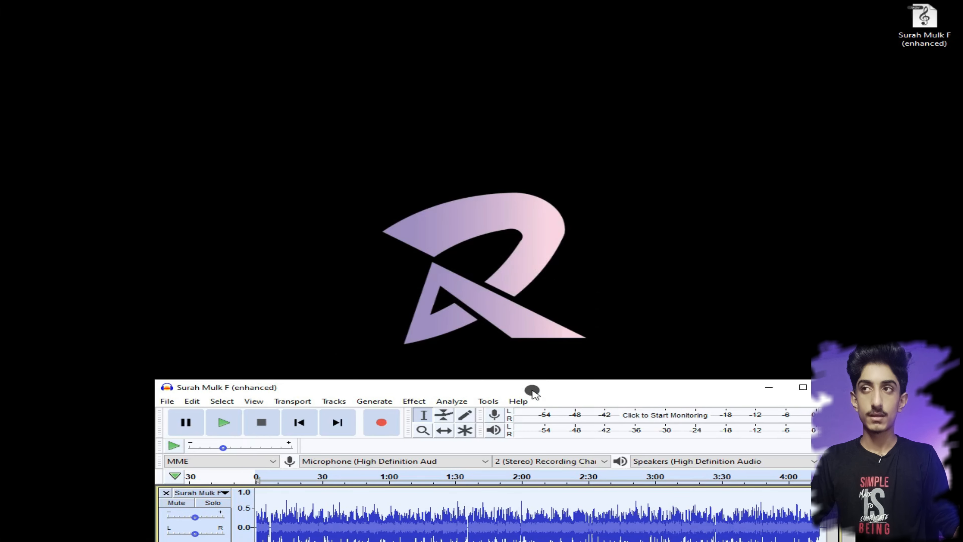
pyautogui.moveTo(545, 381); pyautogui.dragTo(557, 6)
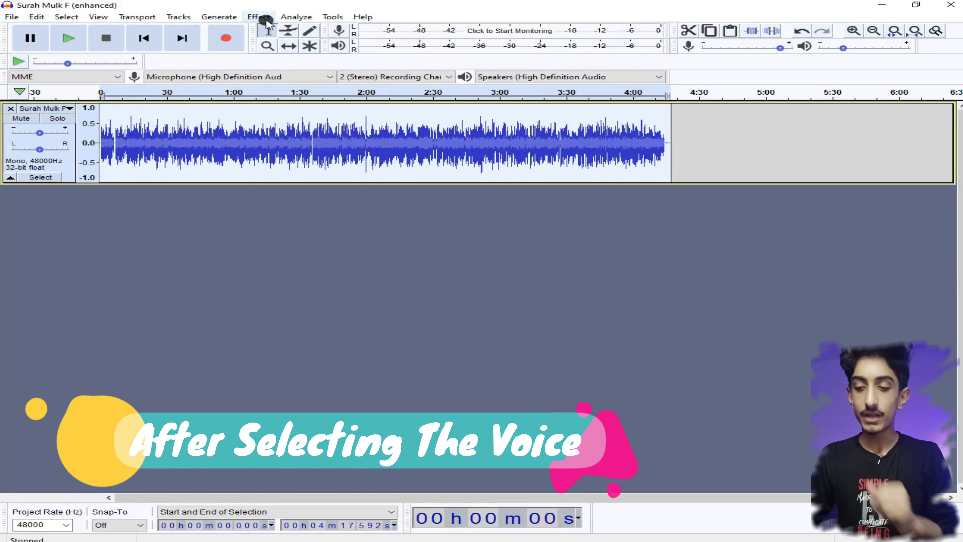
# - Amplify the selected voice track by 2.248 dB without allowing clipping
pyautogui.click(267, 23)
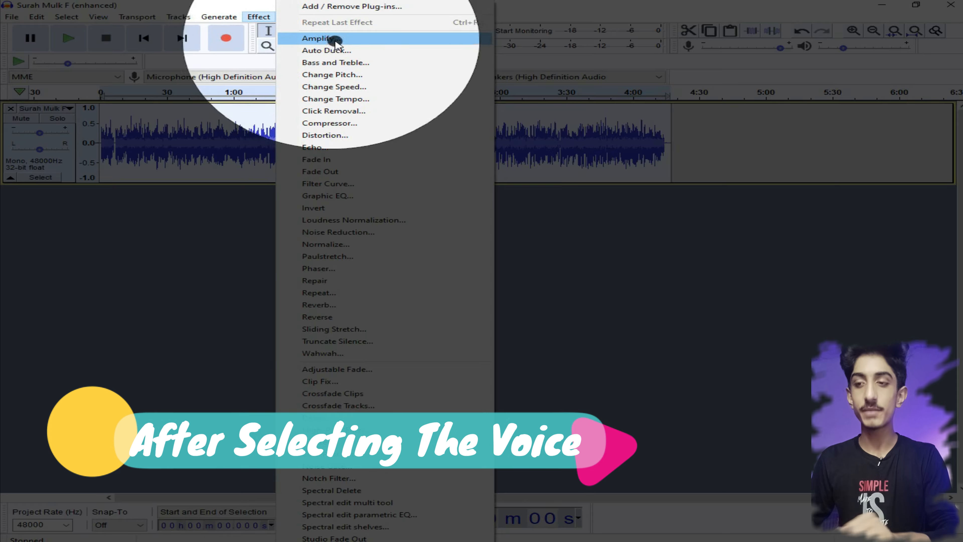
pyautogui.click(335, 39)
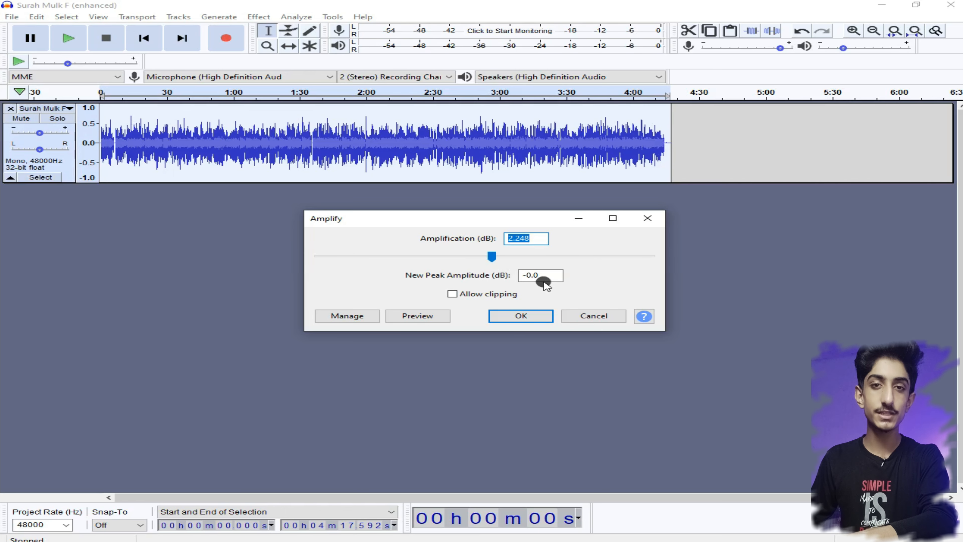
pyautogui.click(514, 315)
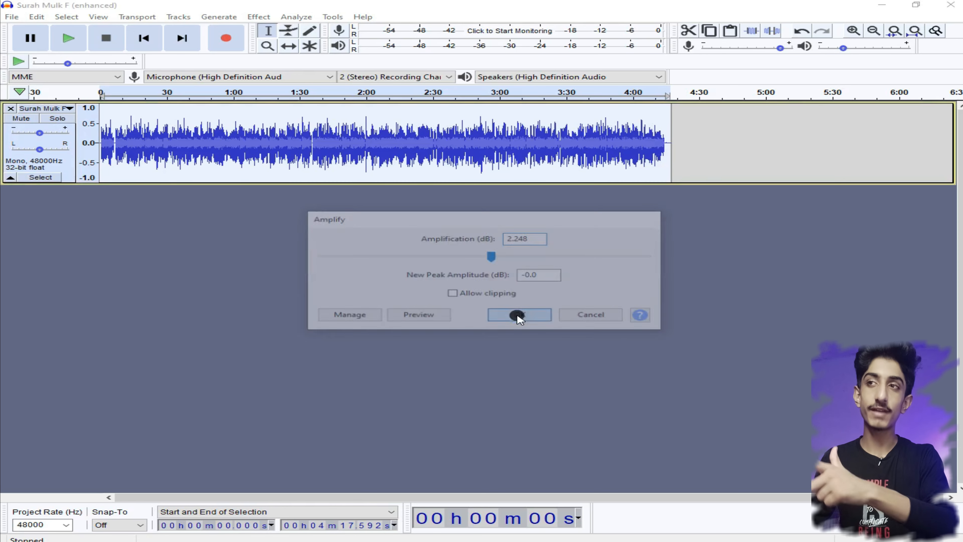
# - Apply the Compressor with threshold -12 dB, noise floor -45 dB, ratio 1.1:1, attack 3.07 secs, release 26.2 secs and make-up gain enabled
pyautogui.click(259, 17)
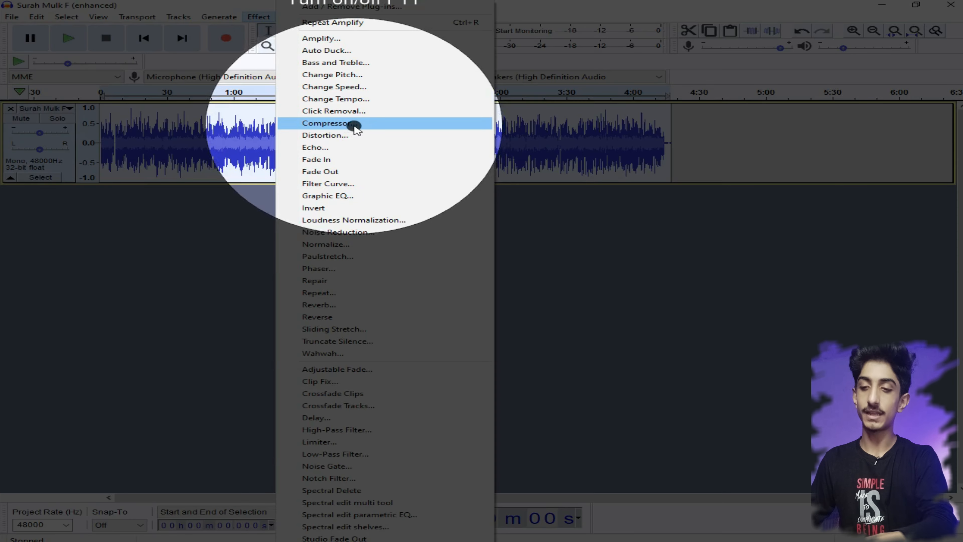
pyautogui.click(358, 125)
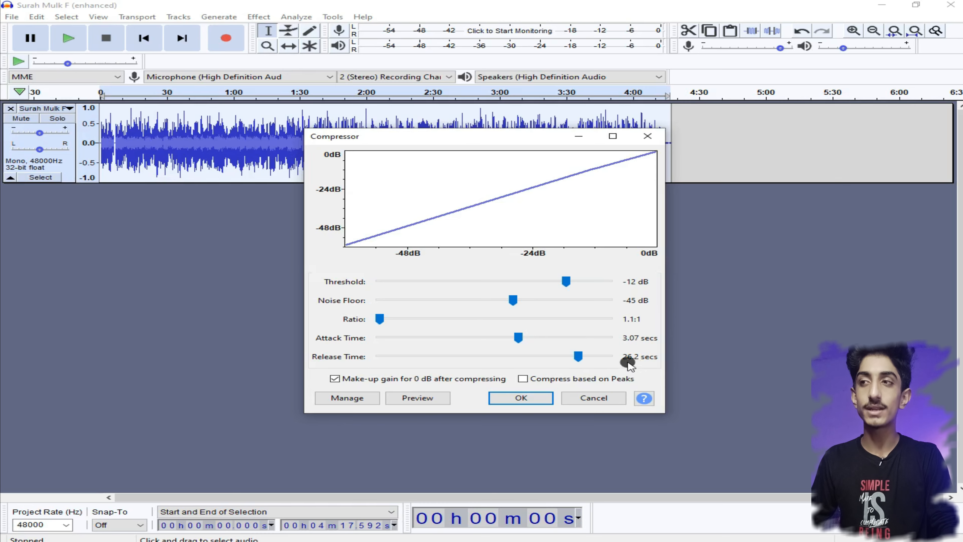
pyautogui.moveTo(577, 358)
pyautogui.mouseDown()
pyautogui.moveTo(559, 360)
pyautogui.moveTo(582, 360)
pyautogui.mouseUp()
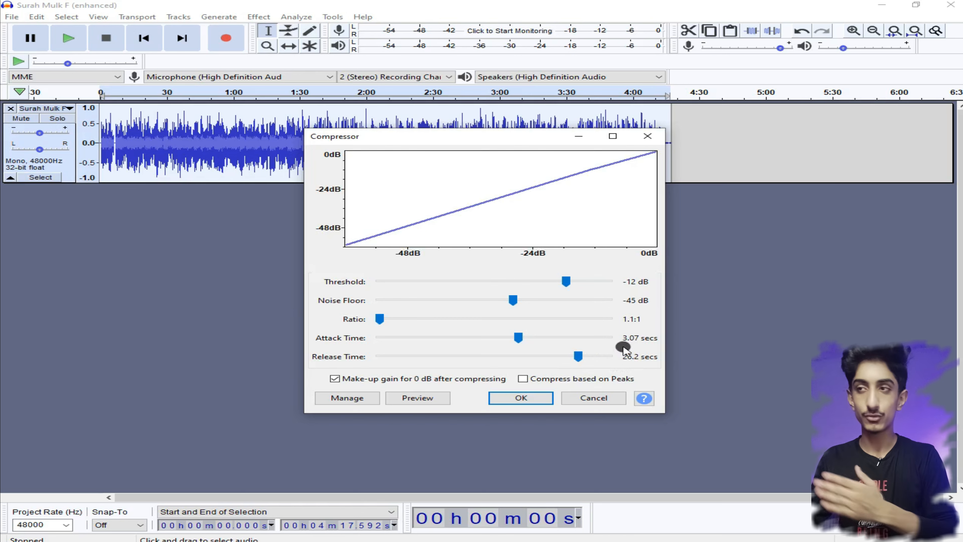
pyautogui.click(521, 398)
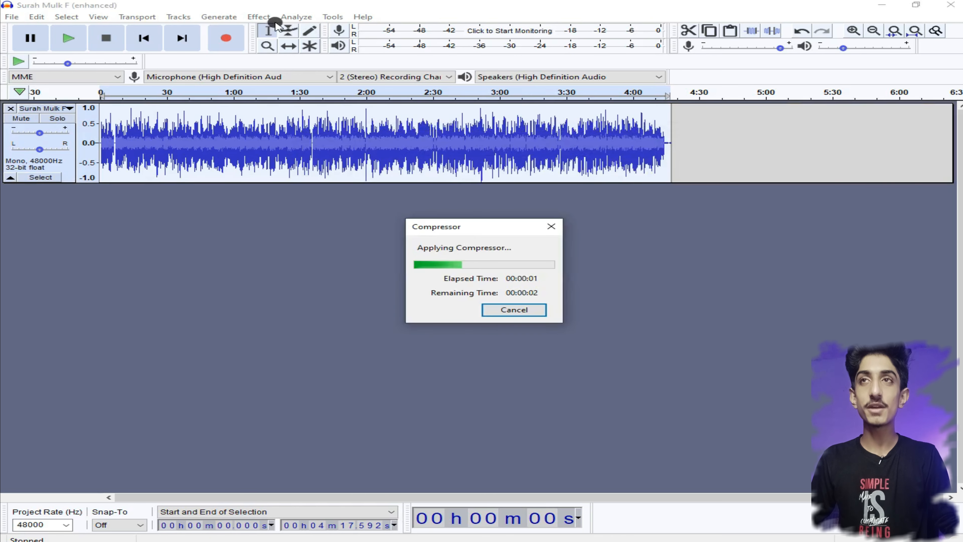
# - Apply Echo to the selected track with a delay time of 0.4 seconds and a decay factor of 0.2
pyautogui.click(258, 16)
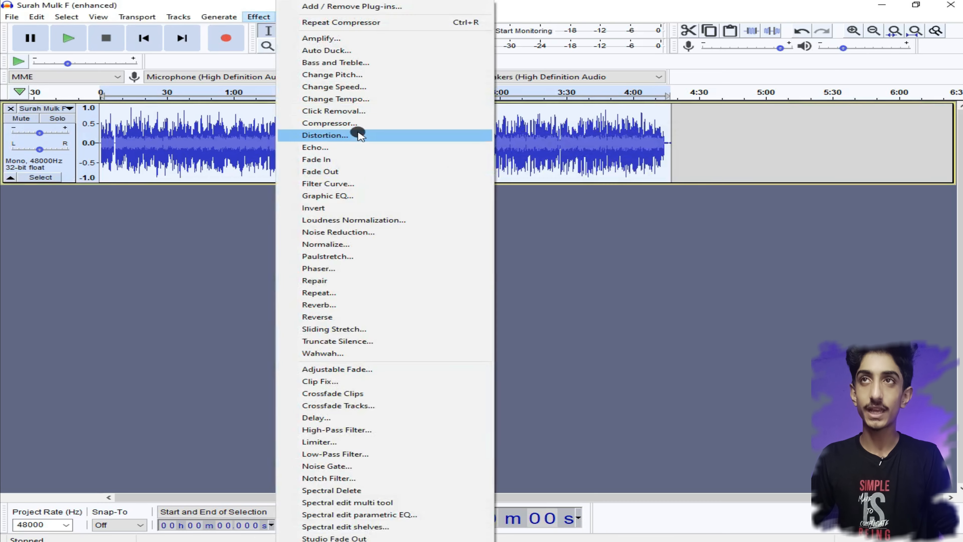
pyautogui.press('F11')
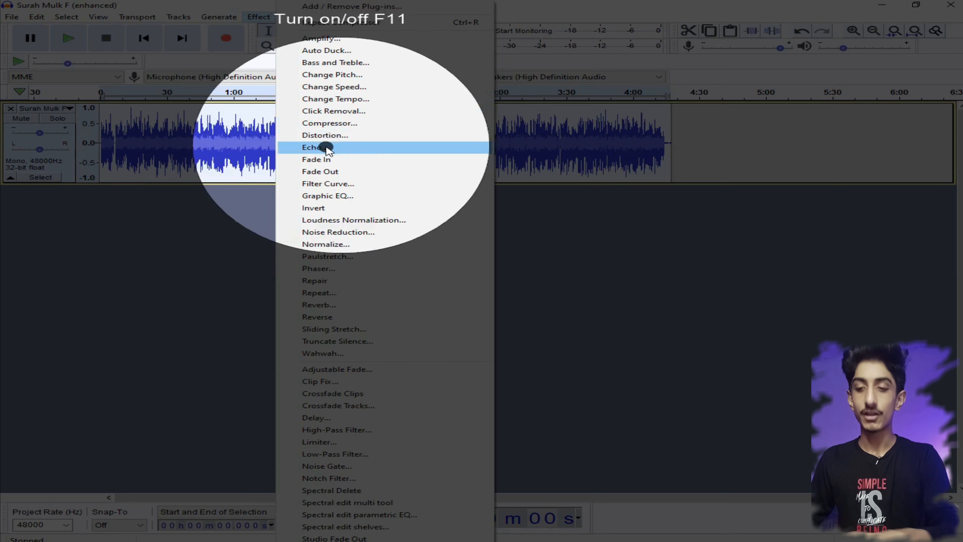
pyautogui.click(336, 149)
pyautogui.press('F11')
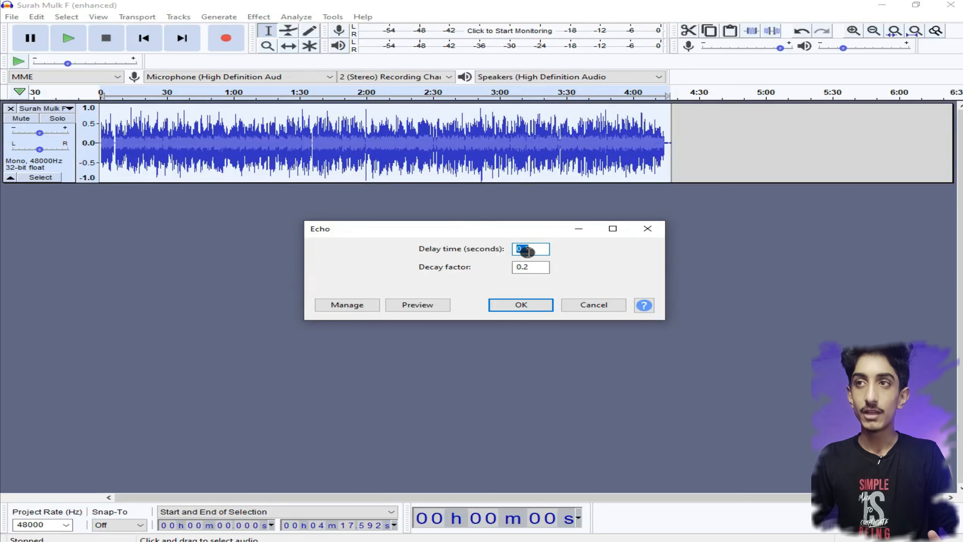
pyautogui.click(535, 308)
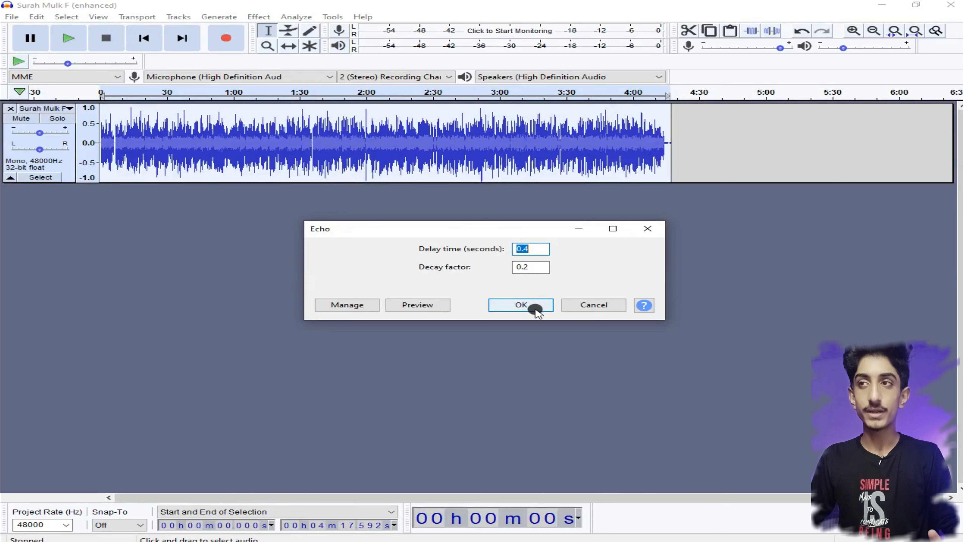
# - Apply the Invert effect to the whole selected voice track
pyautogui.click(269, 18)
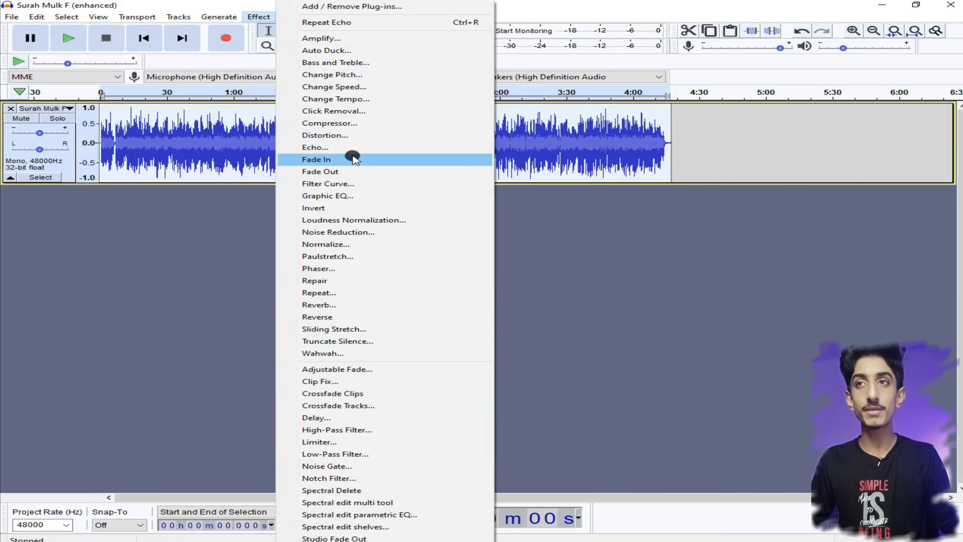
pyautogui.press('F11')
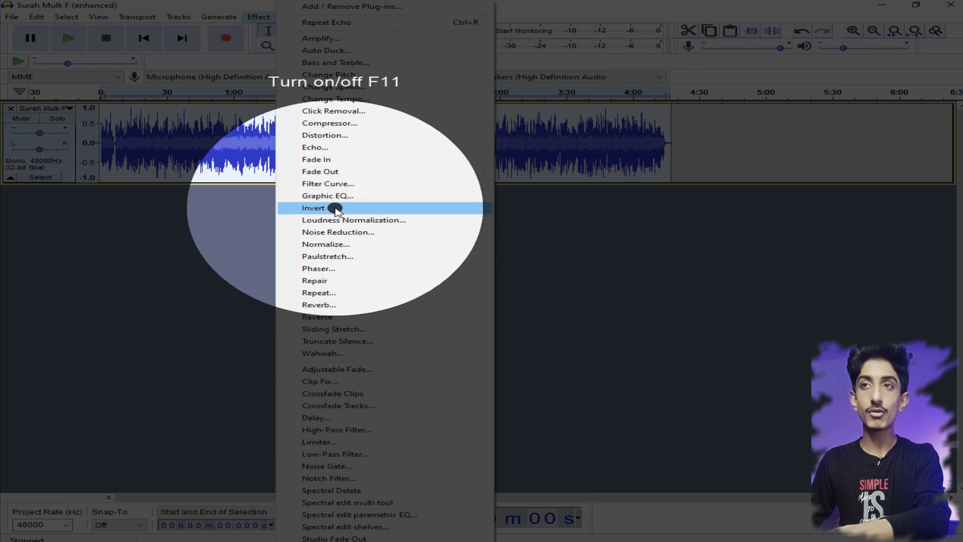
pyautogui.click(335, 209)
pyautogui.press('F11')
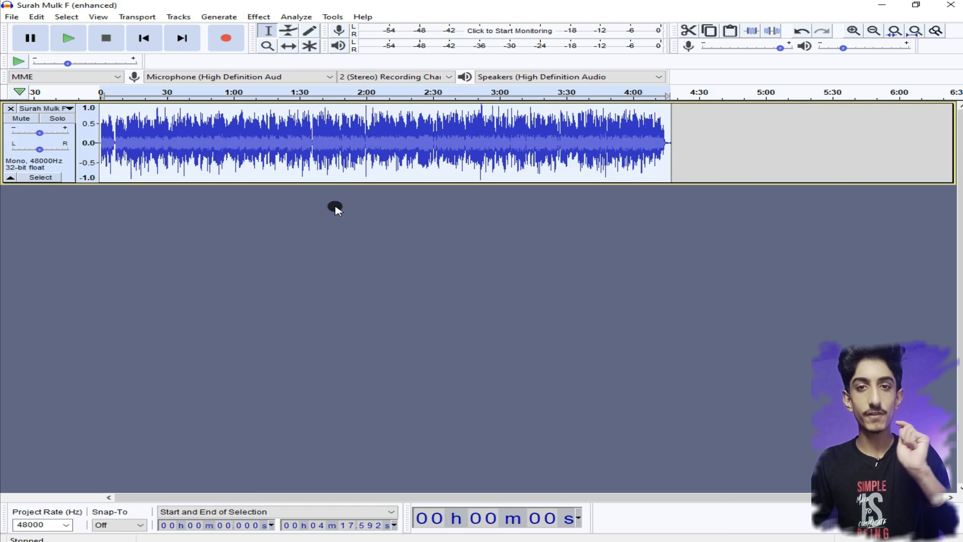
# - Normalize the selected track to a peak amplitude of -1.0 dB with DC offset removal enabled
pyautogui.click(248, 15)
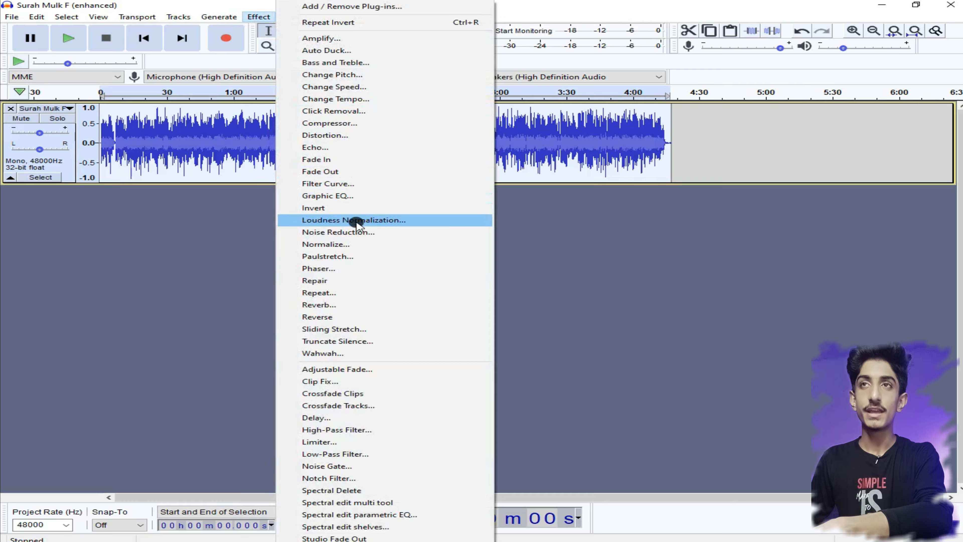
pyautogui.press('F11')
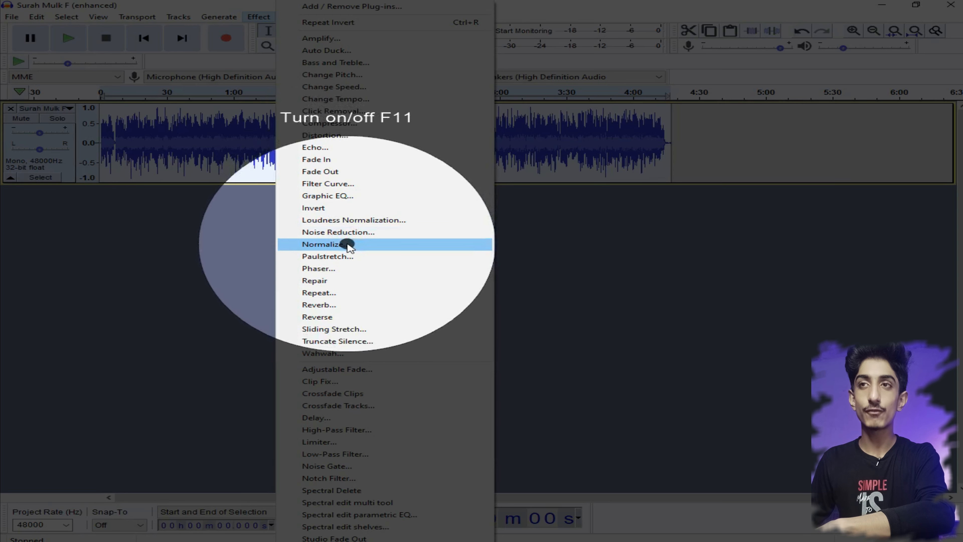
pyautogui.click(349, 245)
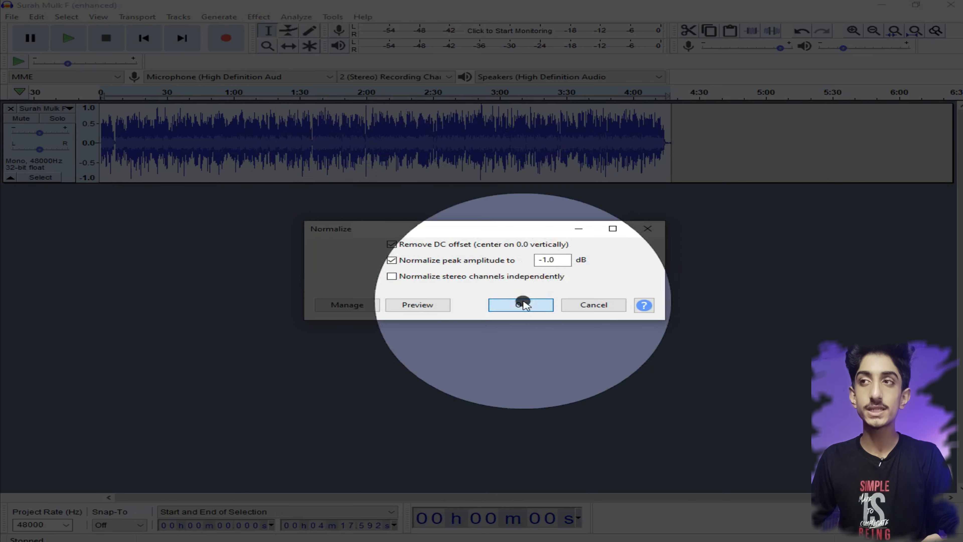
pyautogui.click(519, 304)
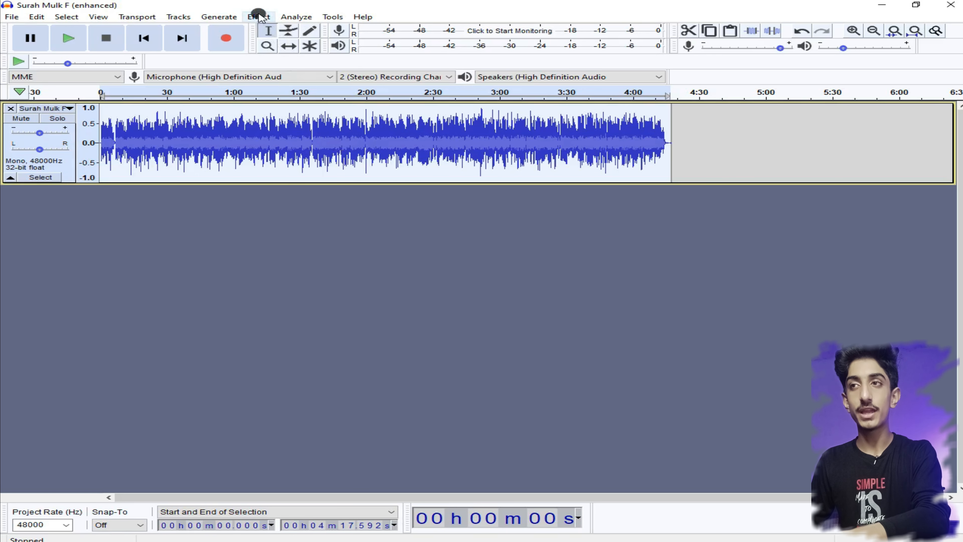
# - Apply Reverb: room size 100, pre-delay 8, reverberance 80, damping 0, tone low 0, tone high 100, wet gain -6, dry gain 0, stereo width 100
pyautogui.click(261, 17)
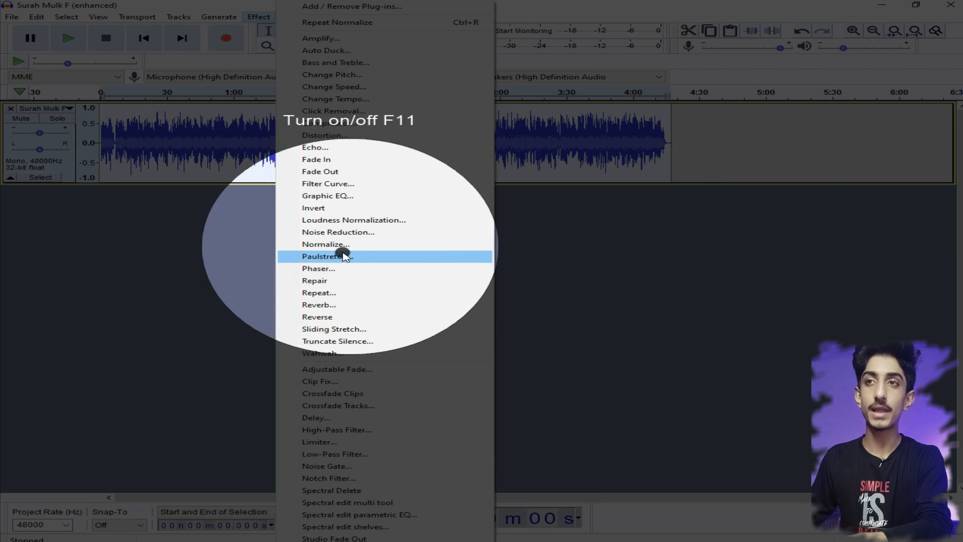
pyautogui.click(327, 305)
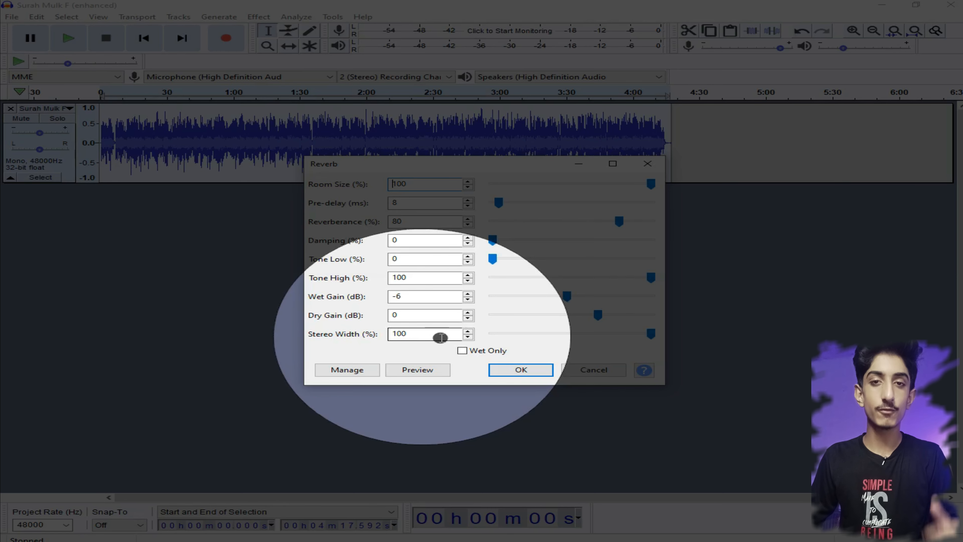
pyautogui.click(502, 370)
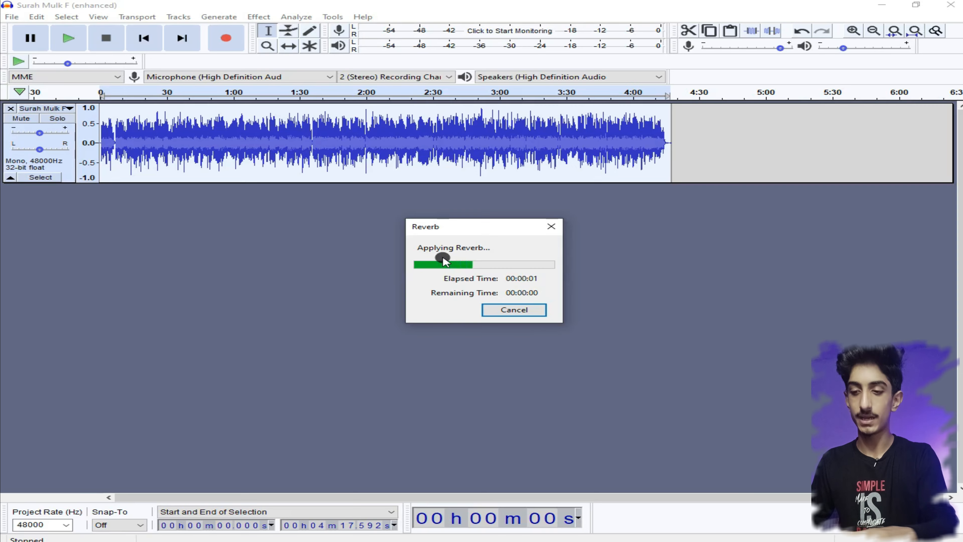
# - Apply the Limiter as Soft Limit with both input gains 0.00 dB, limit -3.00 dB, hold 10.00 ms and no make-up gain
pyautogui.click(258, 18)
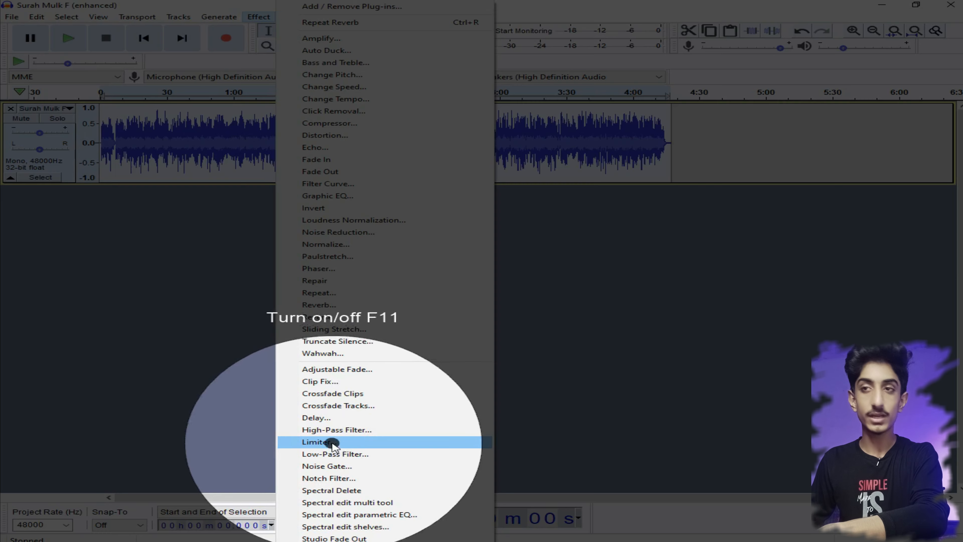
pyautogui.click(337, 447)
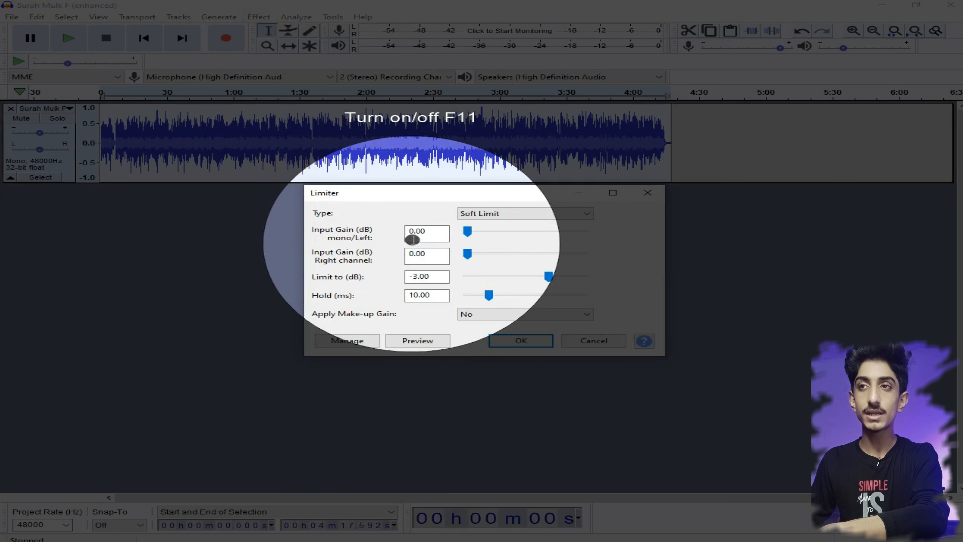
pyautogui.click(422, 237)
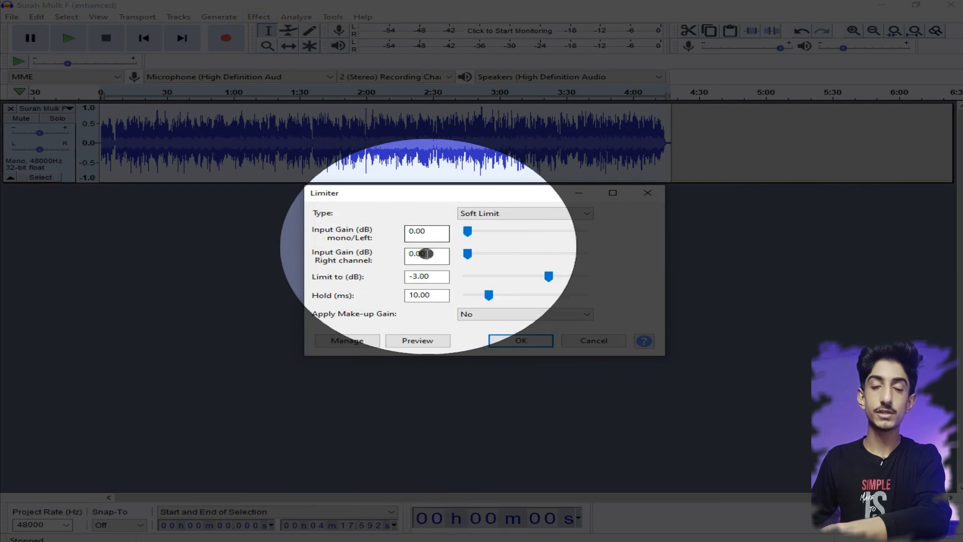
pyautogui.click(429, 257)
pyautogui.click(425, 278)
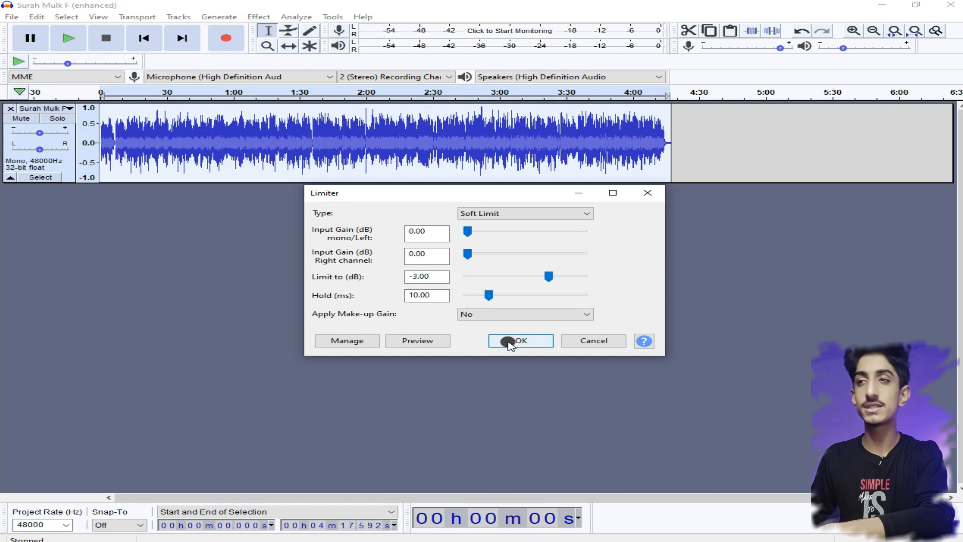
pyautogui.click(508, 342)
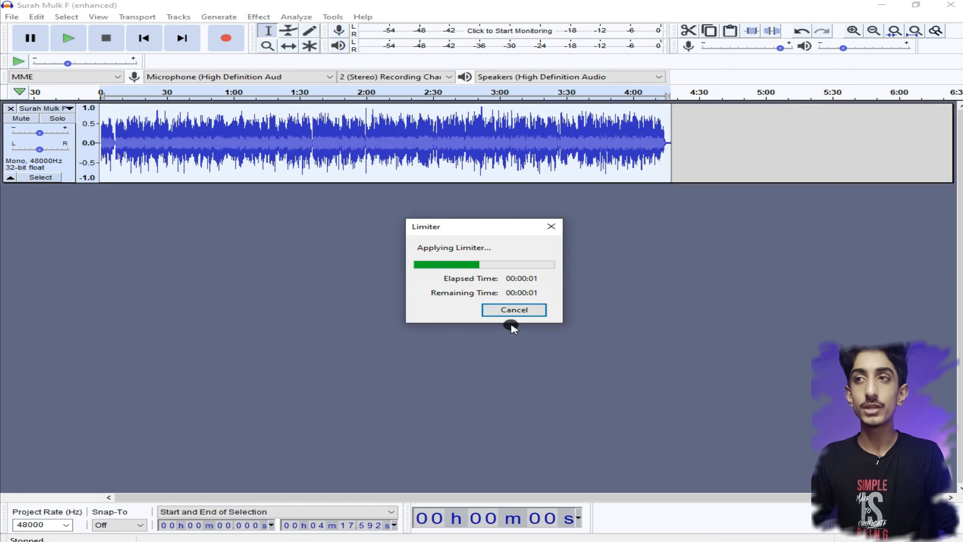
# - Invert the limited voice track once more and play back the result from about 0:23 before stopping playback
pyautogui.click(261, 17)
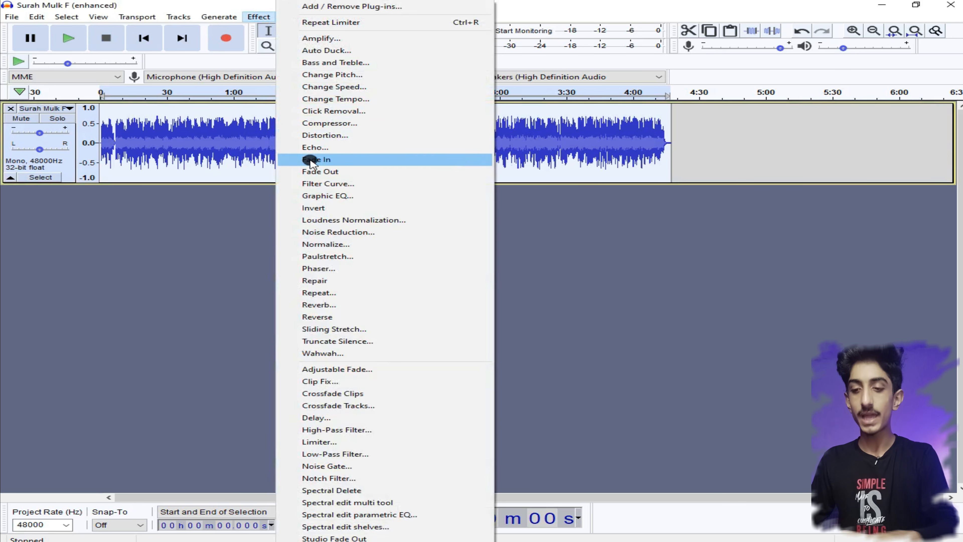
pyautogui.click(338, 210)
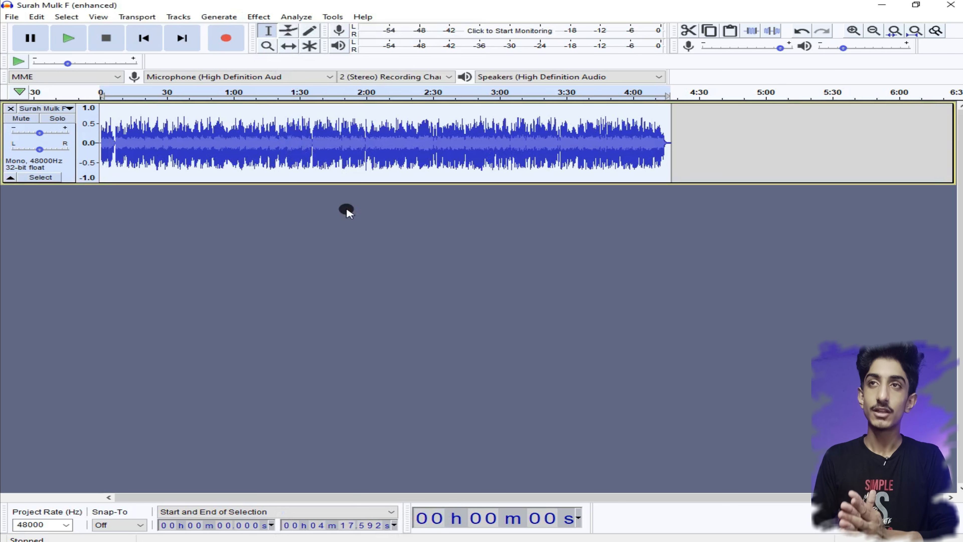
pyautogui.click(150, 92)
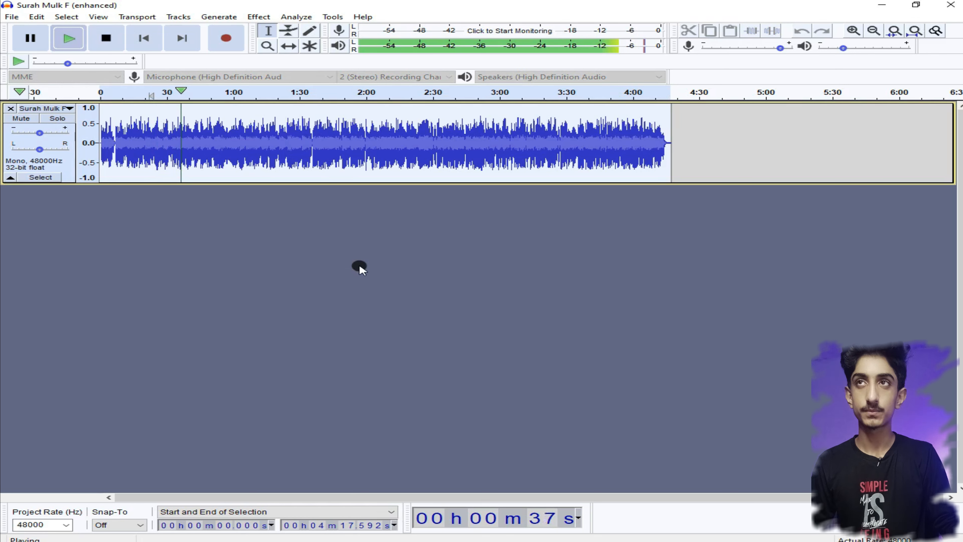
pyautogui.press('space')
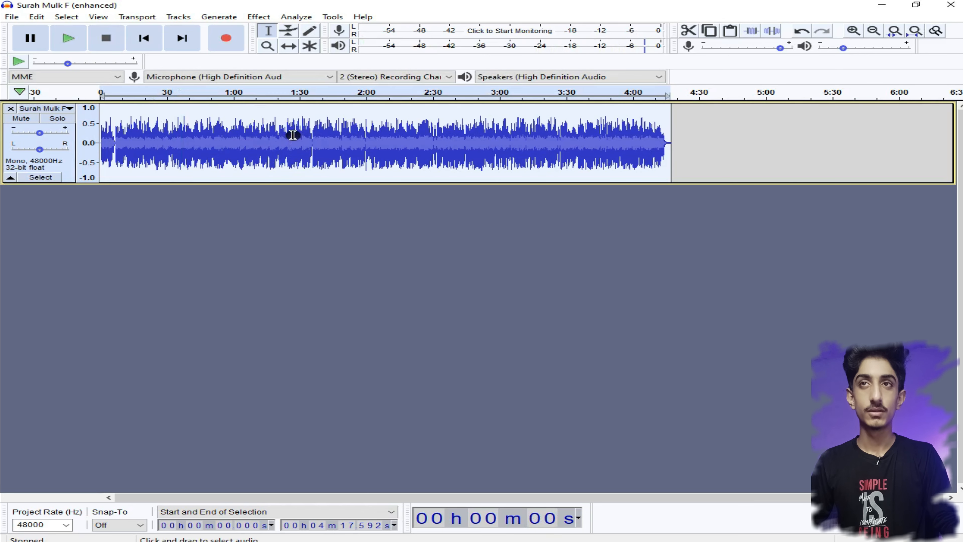